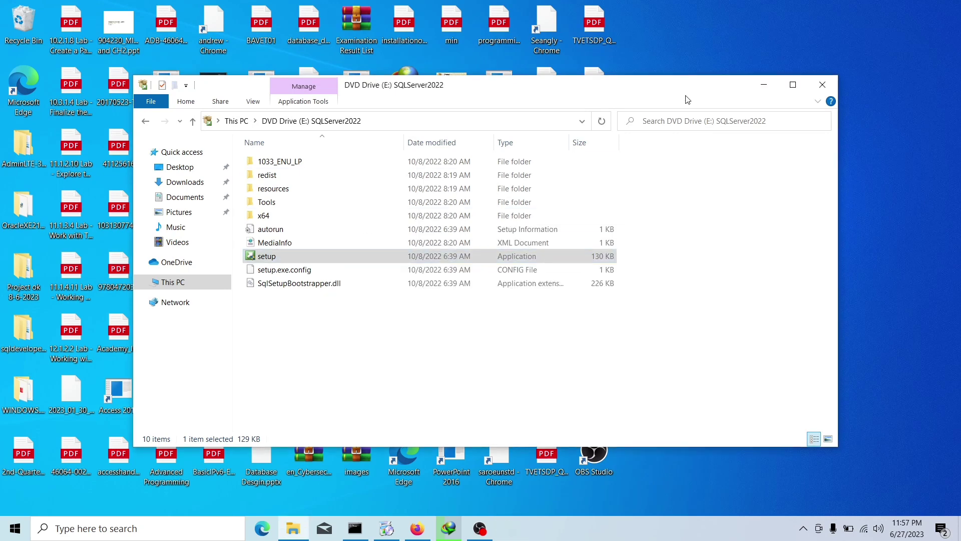
# - Launch a new standalone SQL Server installation from the Installation page, then minimize the Installation Center
pyautogui.click(764, 86)
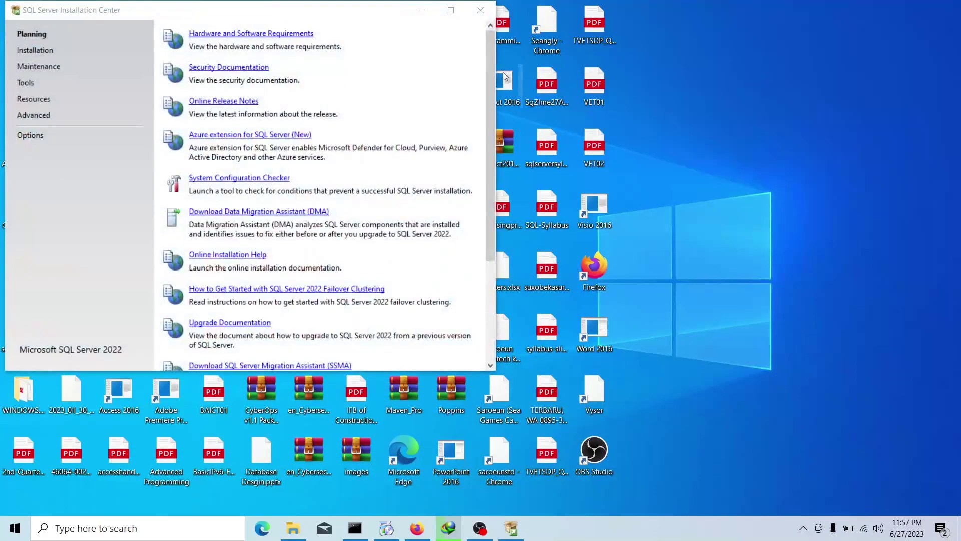
pyautogui.click(40, 55)
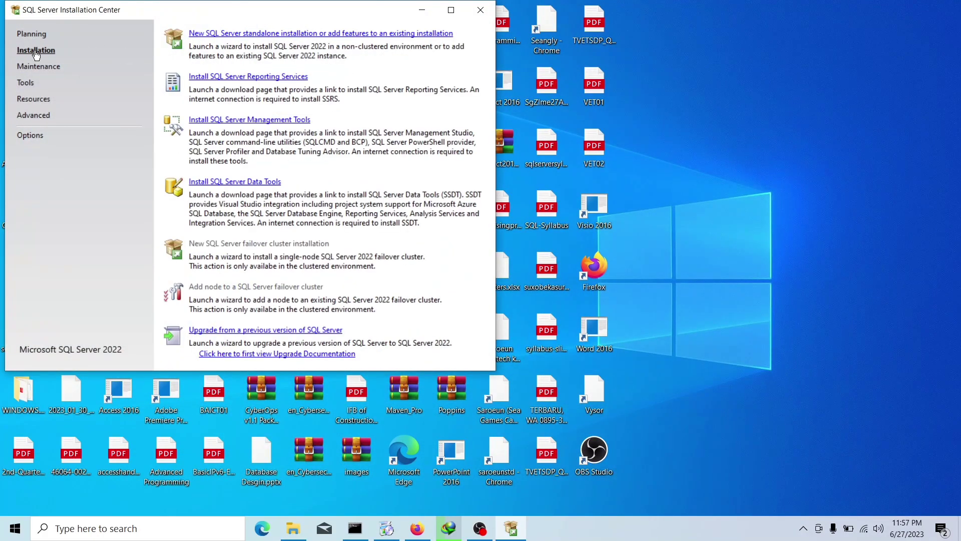
pyautogui.click(252, 34)
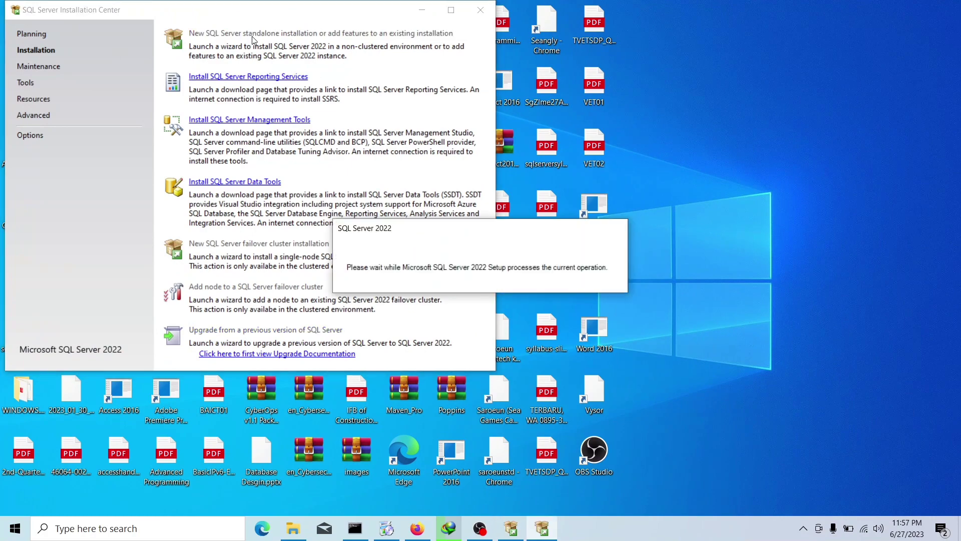
pyautogui.click(429, 11)
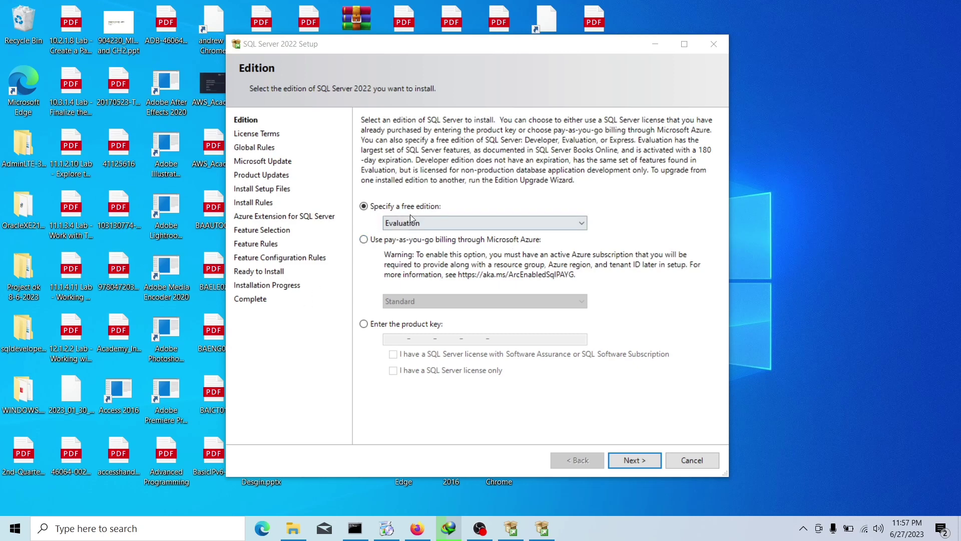
# - Keep the Evaluation edition, accept the license terms, skip Microsoft Update and pass Install Rules
pyautogui.click(634, 460)
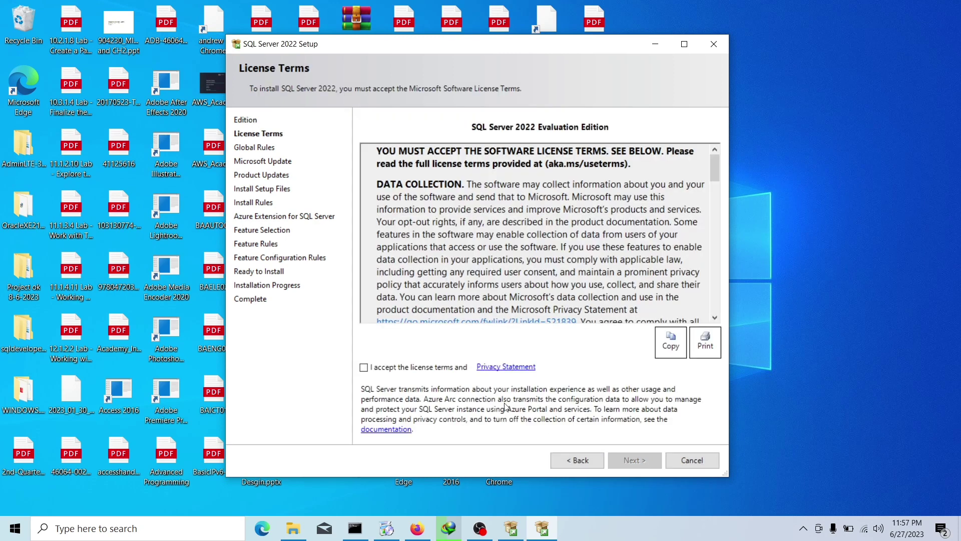
pyautogui.click(364, 368)
pyautogui.click(633, 460)
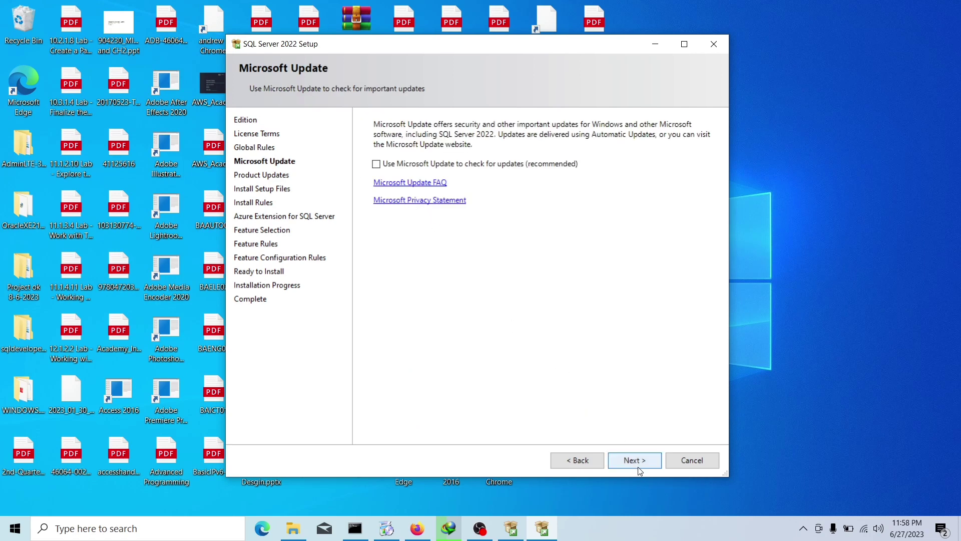
pyautogui.click(639, 463)
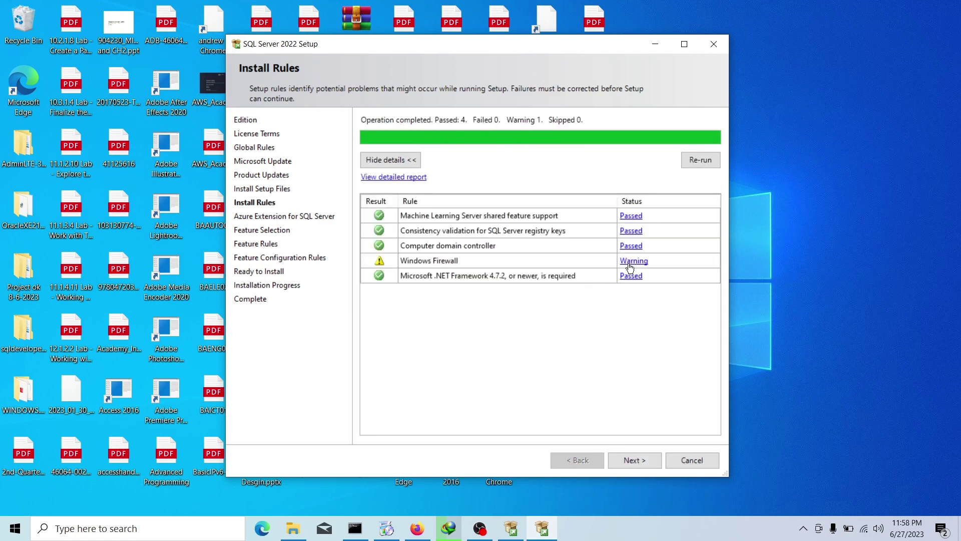
pyautogui.click(634, 462)
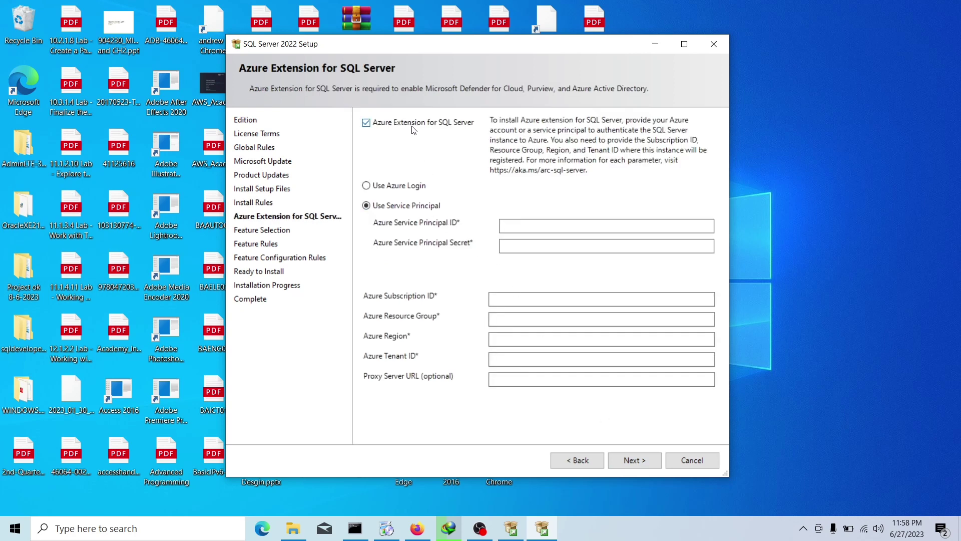
# - Dismiss the Azure validation errors and sign-in window, then uncheck Azure Extension for SQL Server
pyautogui.click(633, 461)
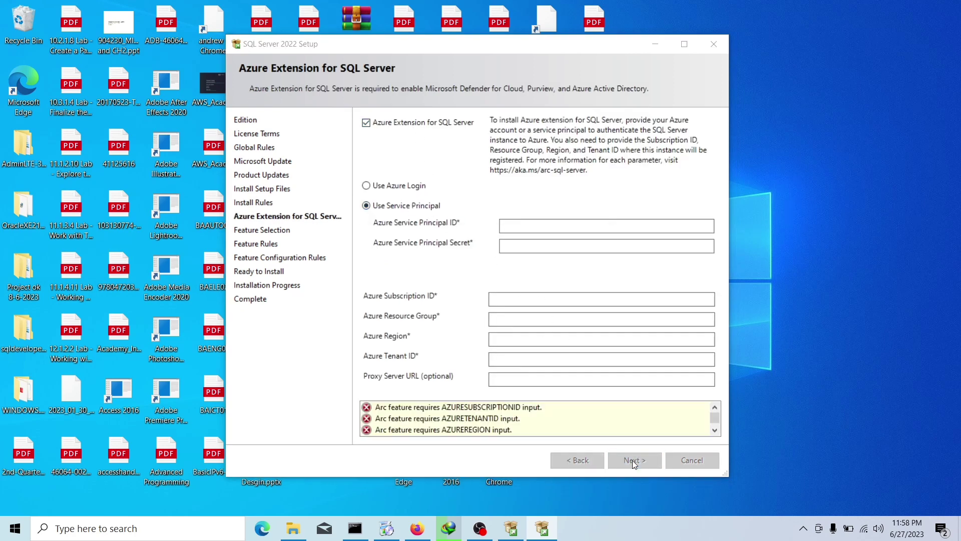
pyautogui.click(604, 236)
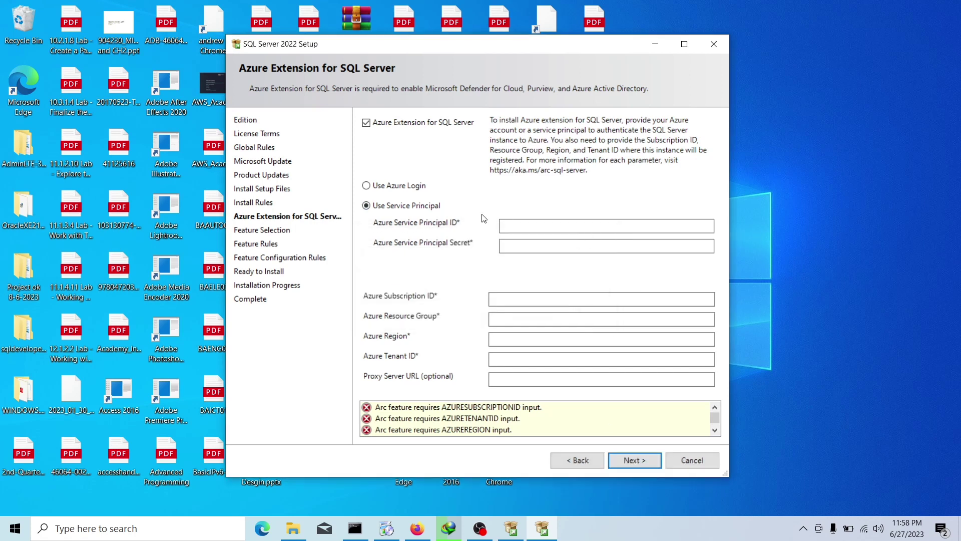
pyautogui.click(395, 186)
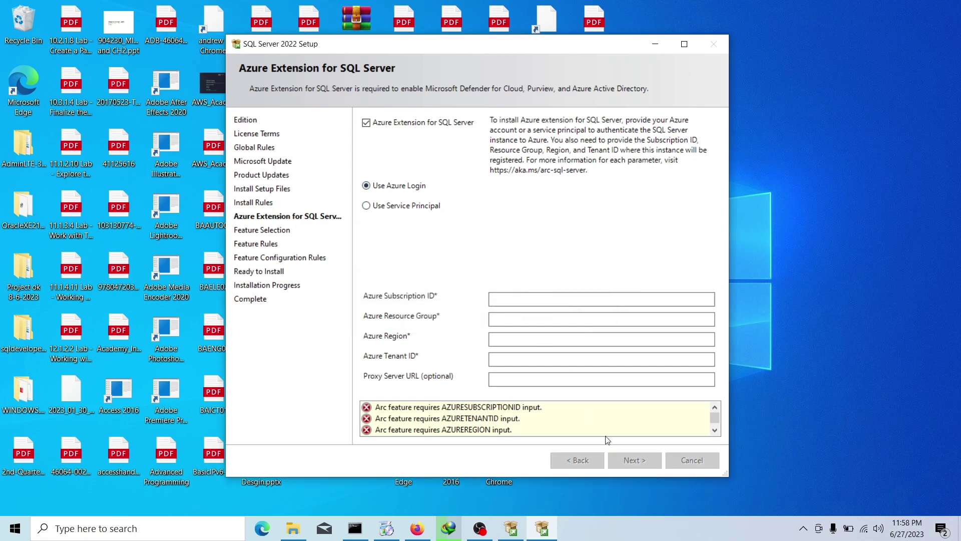
pyautogui.click(635, 461)
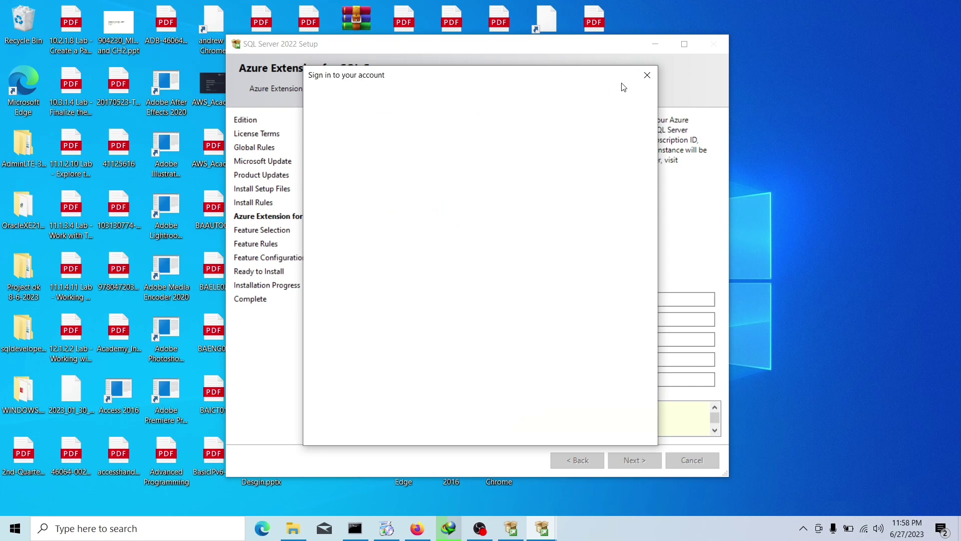
pyautogui.click(649, 75)
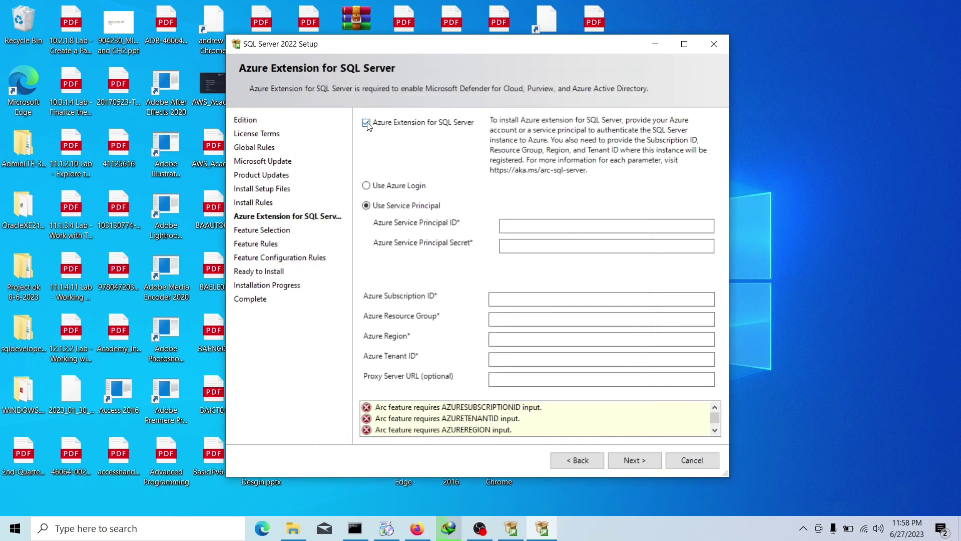
pyautogui.click(367, 125)
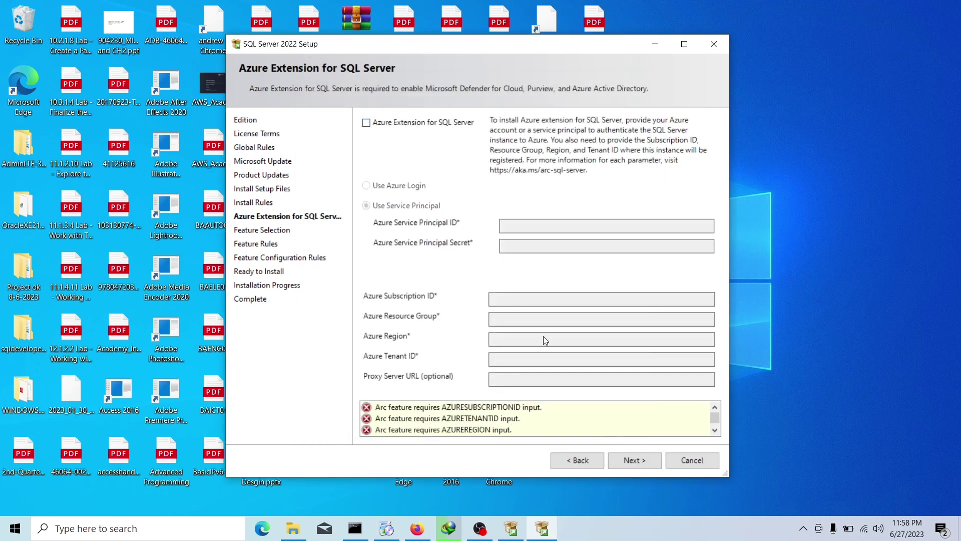
# - Select all features except Machine Learning Services and Language Extensions, and continue to Instance Configuration
pyautogui.click(630, 459)
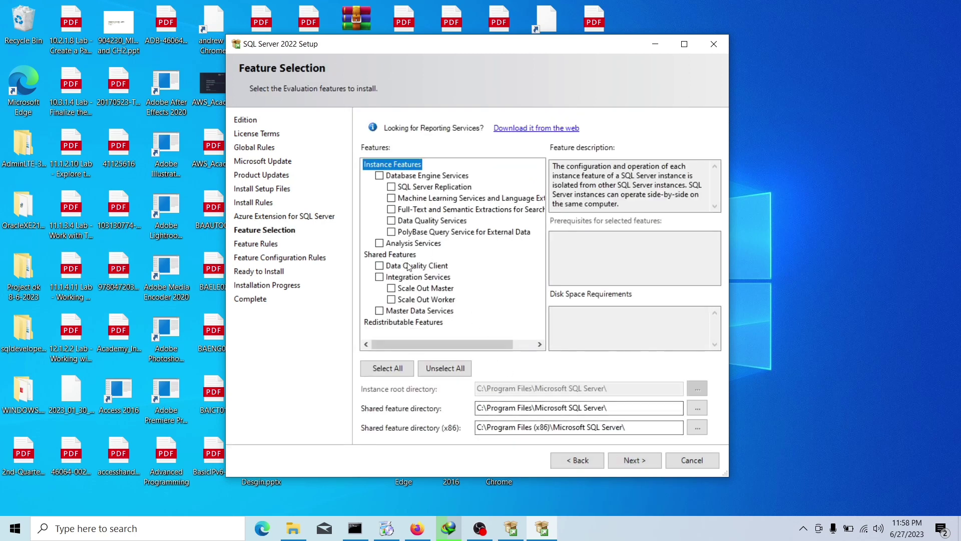
pyautogui.click(386, 367)
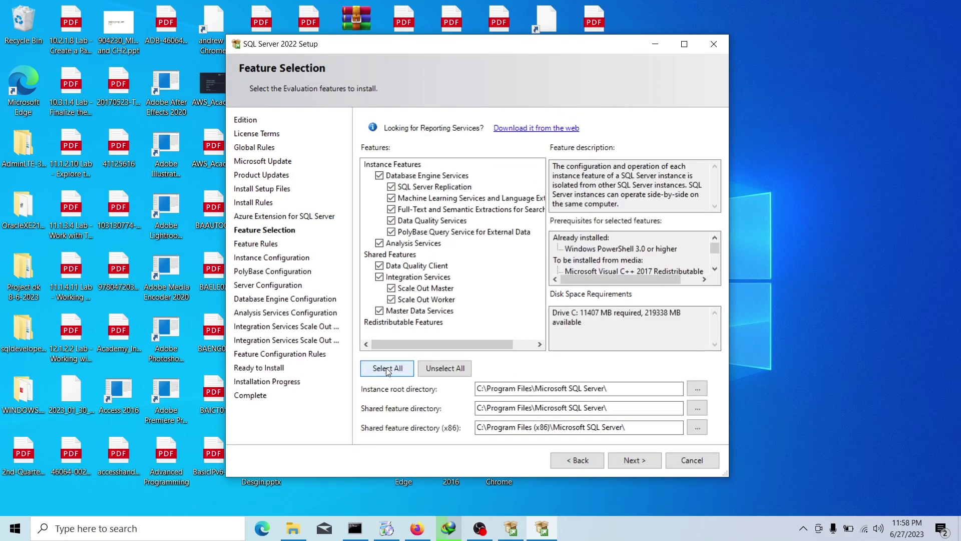
pyautogui.click(391, 198)
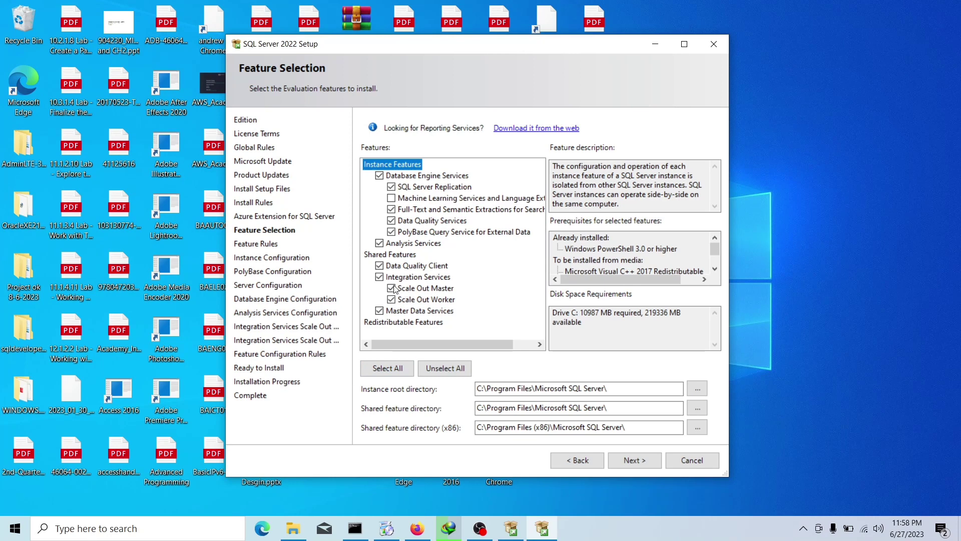
pyautogui.hscroll(1, 395, 310)
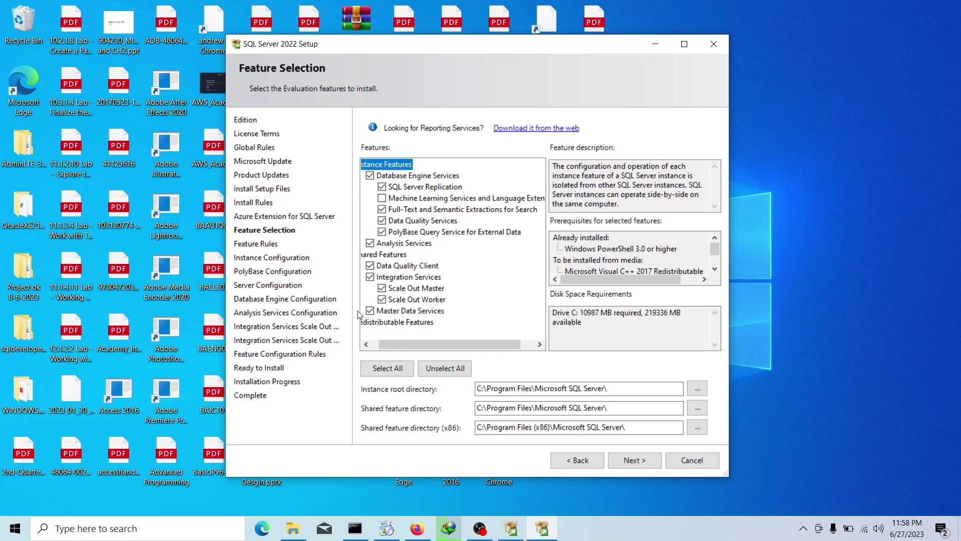
pyautogui.hscroll(-1, 407, 346)
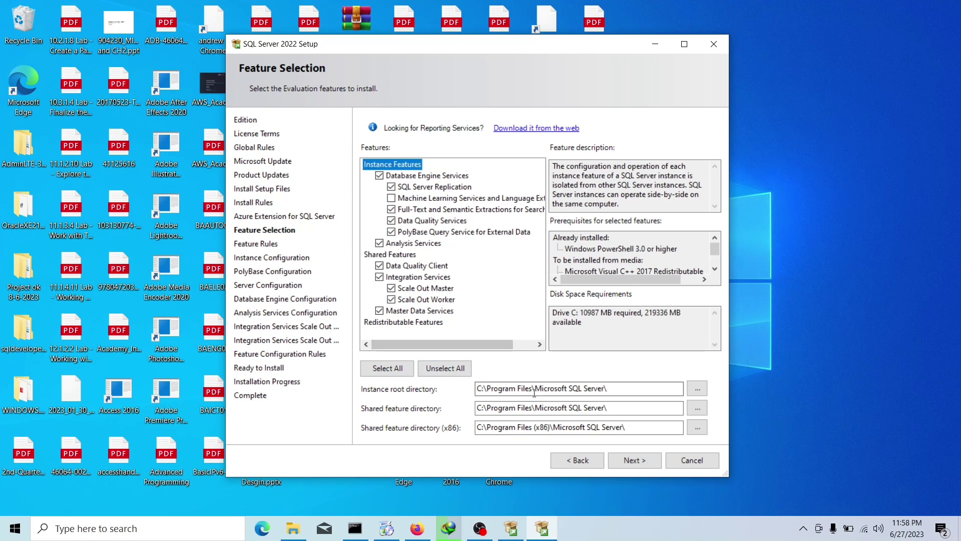
pyautogui.click(633, 461)
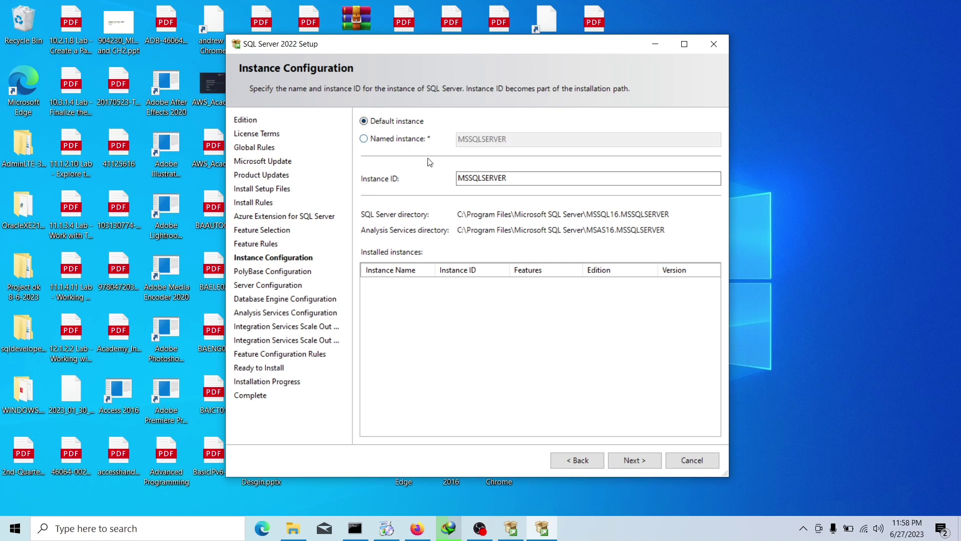
pyautogui.click(652, 464)
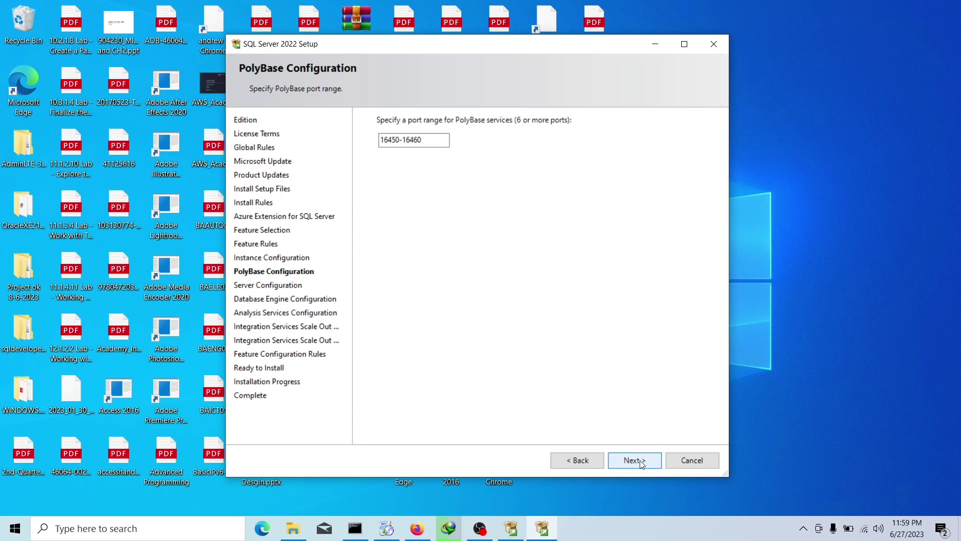
pyautogui.click(641, 462)
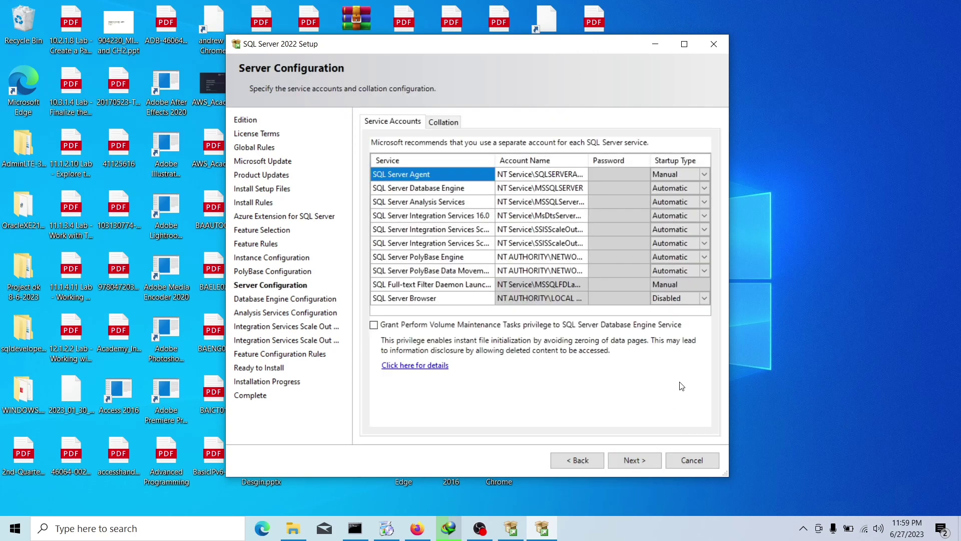
pyautogui.click(686, 300)
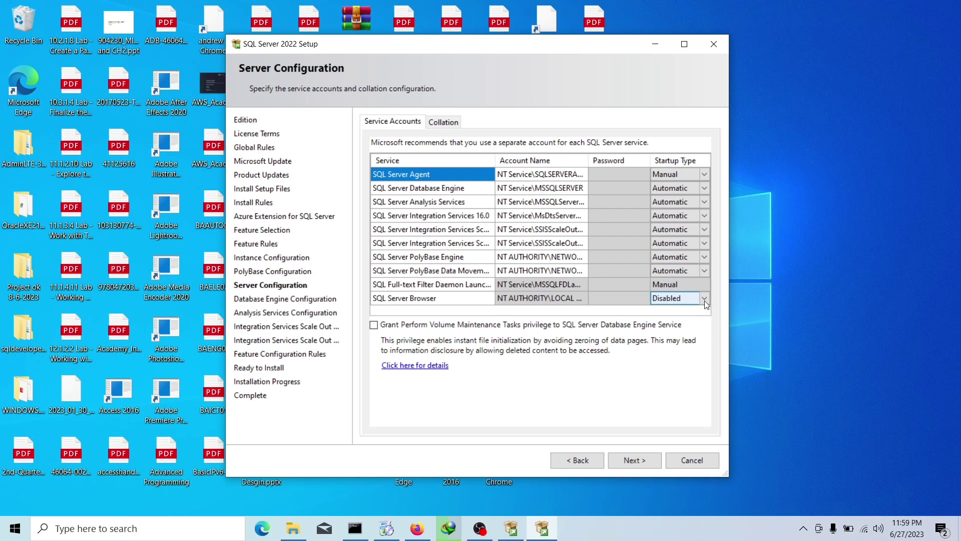
pyautogui.click(704, 299)
pyautogui.click(684, 315)
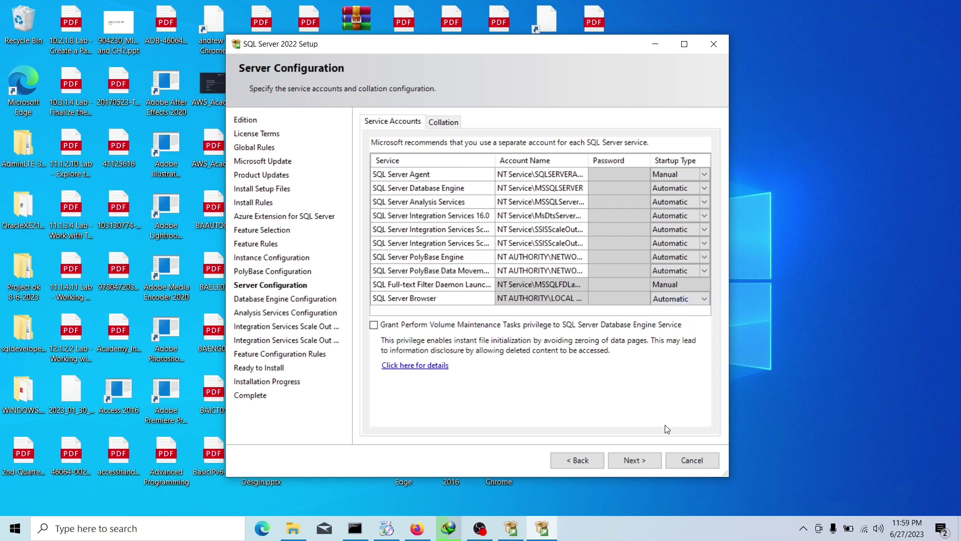
pyautogui.click(655, 461)
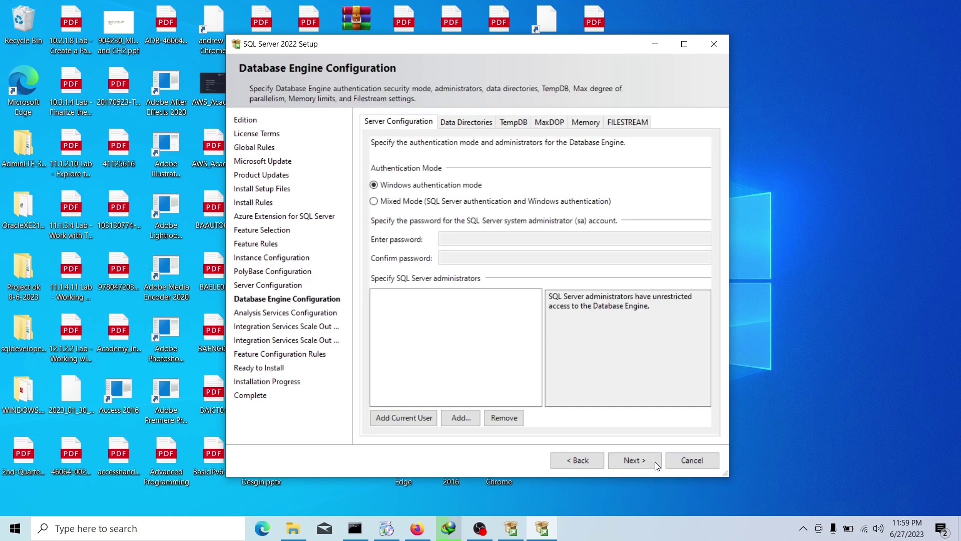
# - Choose Mixed Mode, enter and confirm the sa password, and add the current user as administrator
pyautogui.click(396, 202)
pyautogui.click(452, 238)
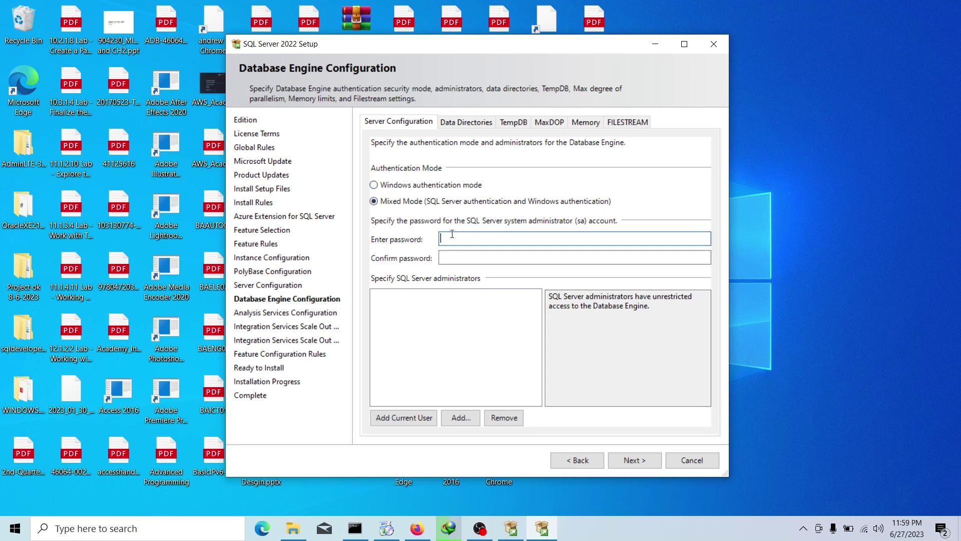
pyautogui.write('1234')
pyautogui.press('Tab')
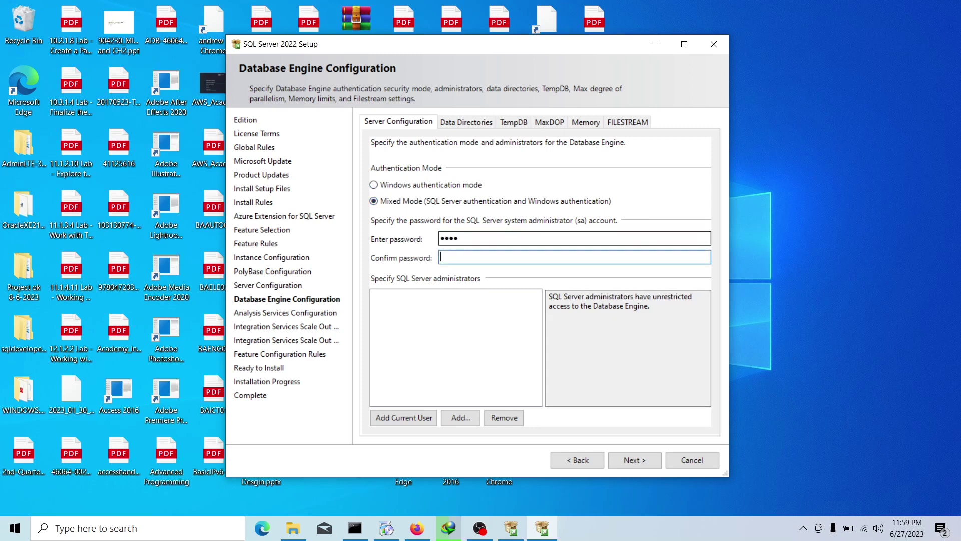
pyautogui.write('123')
pyautogui.hotkey('shift', 'Tab')
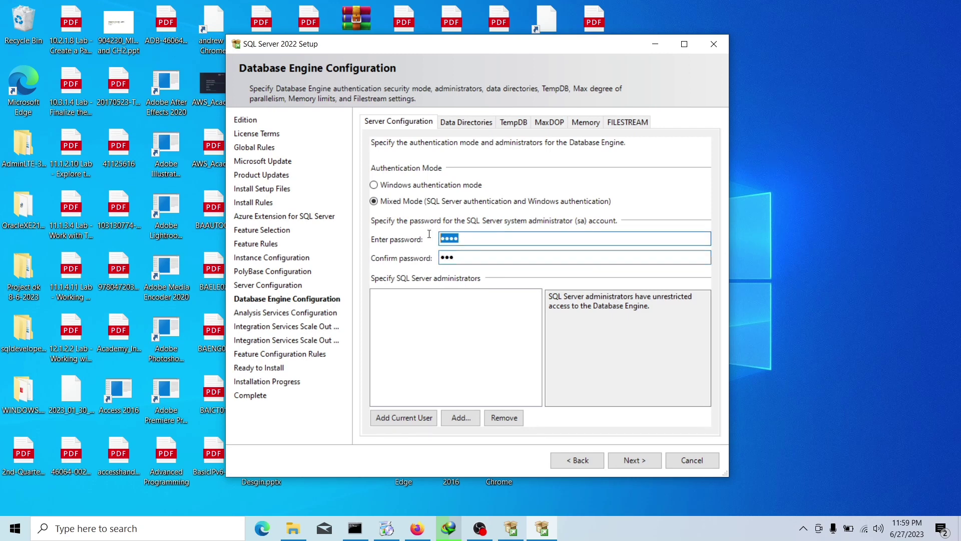
pyautogui.write('123')
pyautogui.click(401, 422)
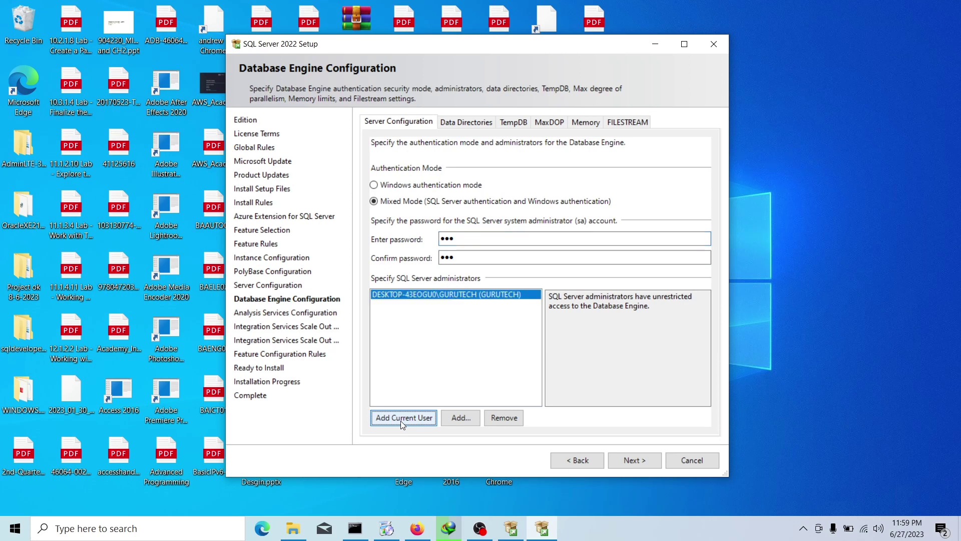
pyautogui.click(639, 459)
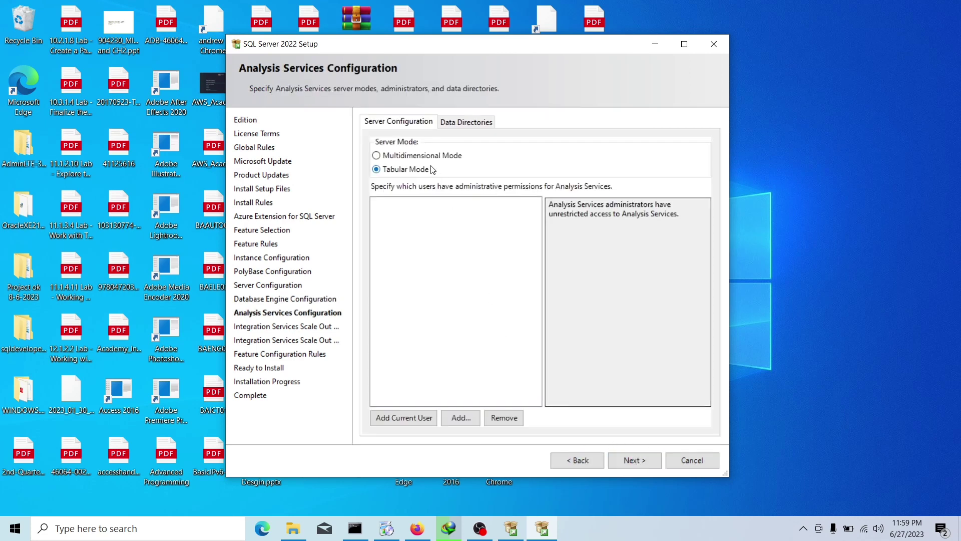
# - Make the current user Analysis Services administrator and accept the Scale Out master (port 8391) and worker defaults
pyautogui.click(408, 419)
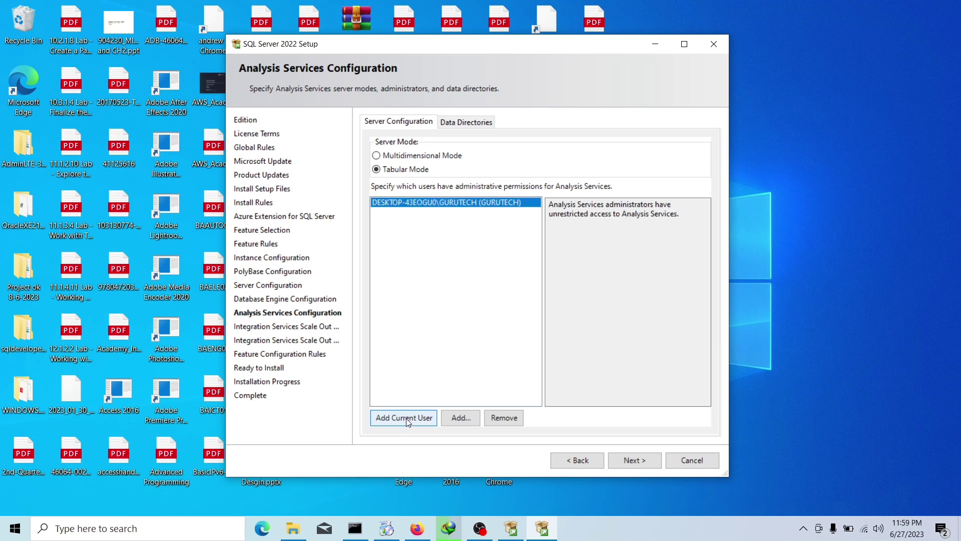
pyautogui.click(632, 460)
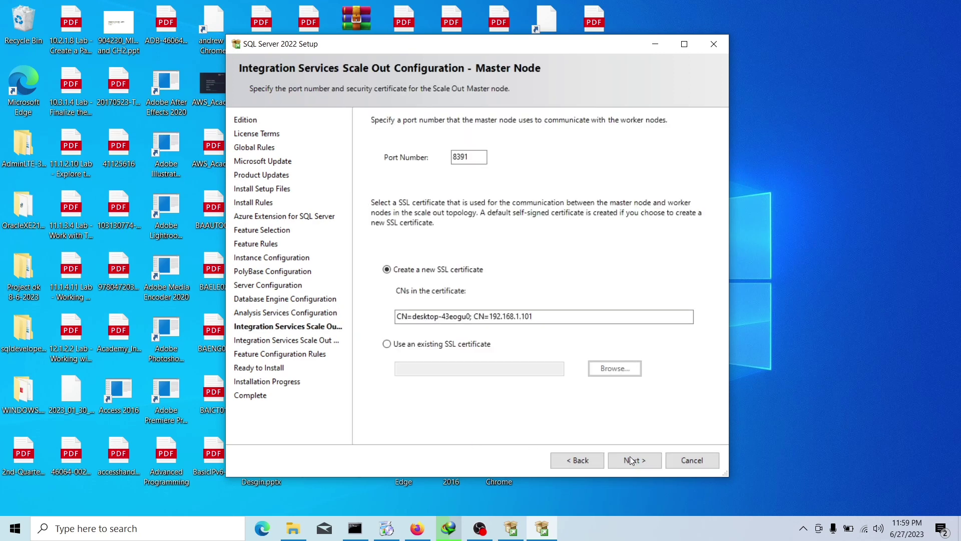
pyautogui.moveTo(483, 156); pyautogui.dragTo(450, 176)
pyautogui.click(650, 460)
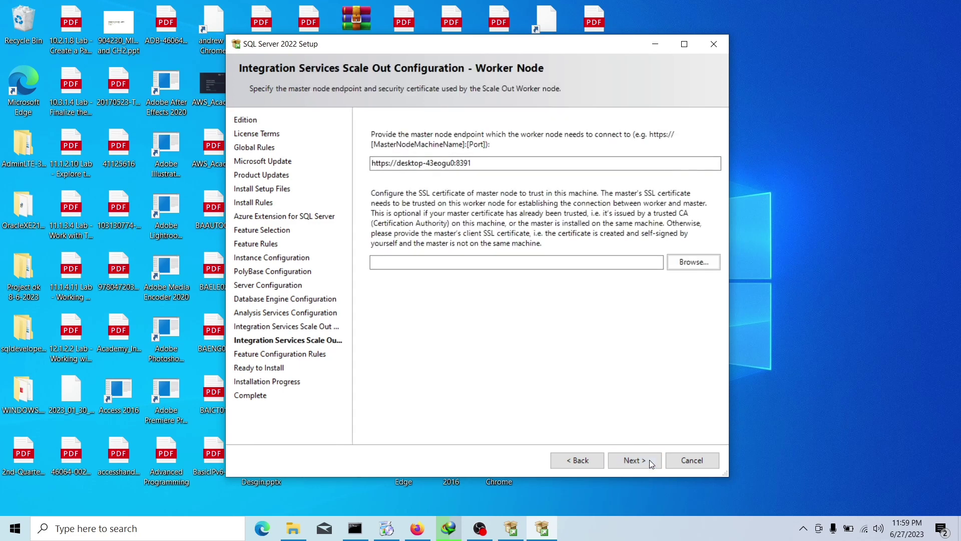
pyautogui.click(649, 459)
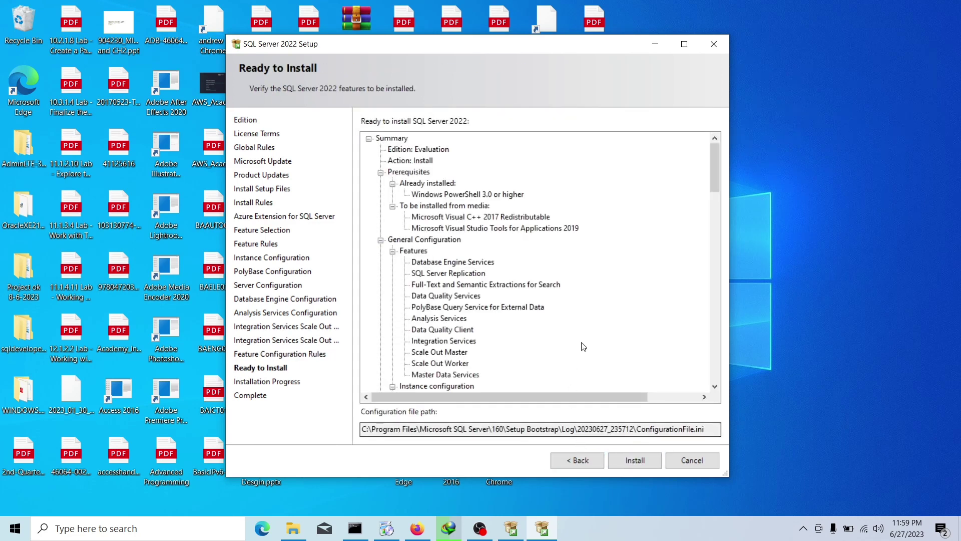
# - Start installing the selected features from the Ready to Install page
pyautogui.click(634, 460)
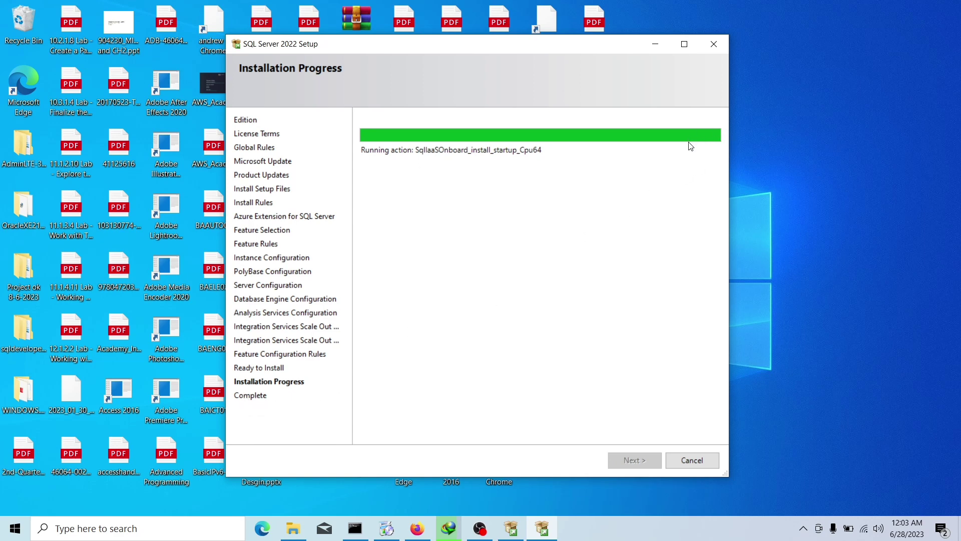
# - Refresh the desktop repeatedly while the installation finishes
pyautogui.rightClick(800, 102)
pyautogui.click(826, 142)
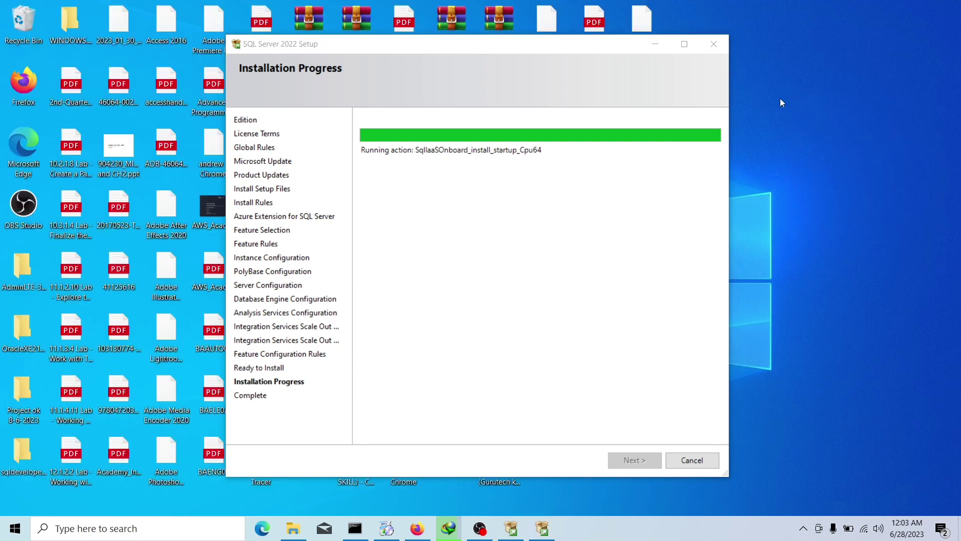
pyautogui.rightClick(780, 99)
pyautogui.click(809, 133)
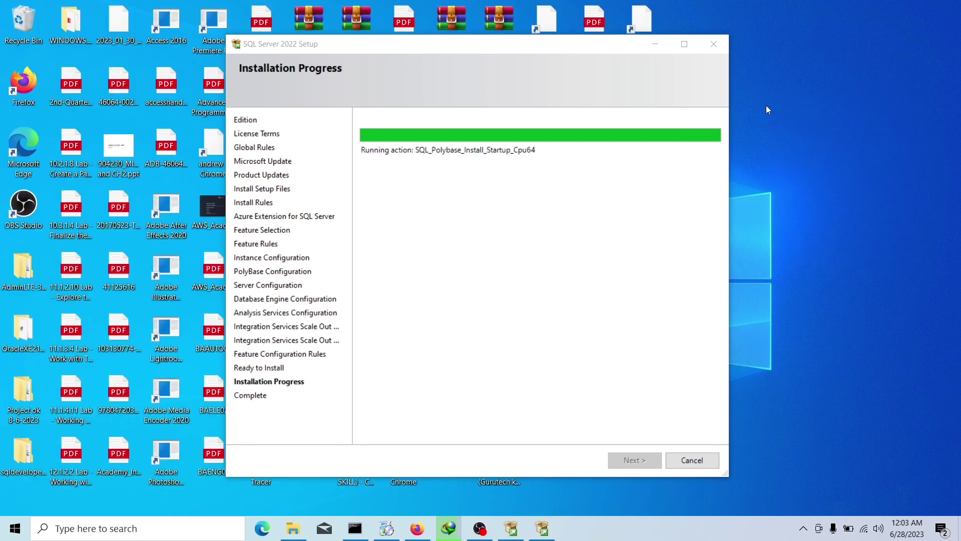
pyautogui.rightClick(767, 107)
pyautogui.click(798, 142)
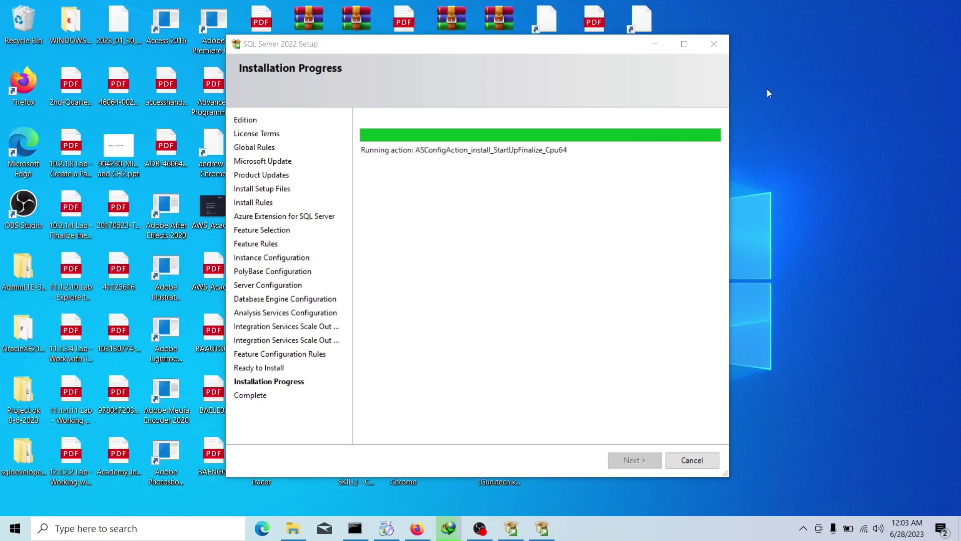
pyautogui.rightClick(768, 89)
pyautogui.click(797, 128)
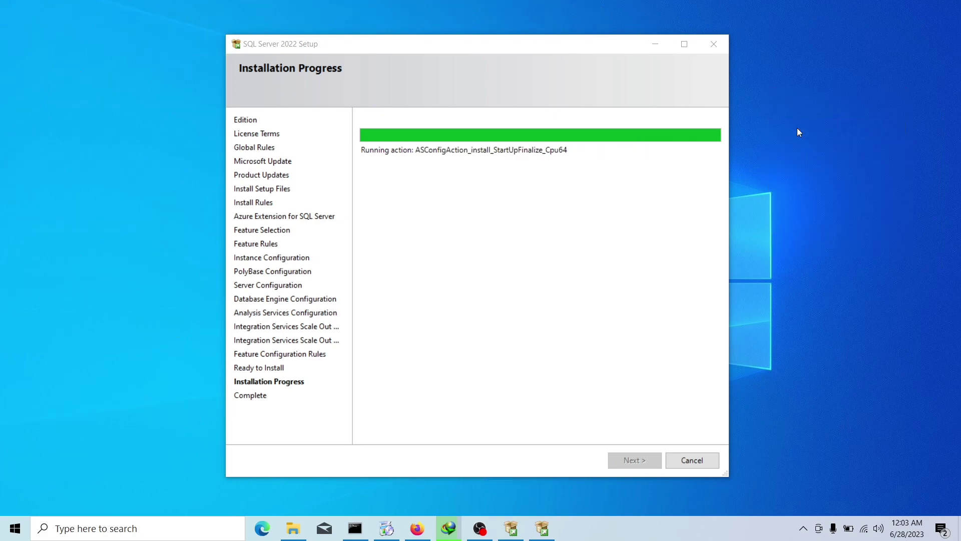
pyautogui.rightClick(798, 128)
pyautogui.click(821, 165)
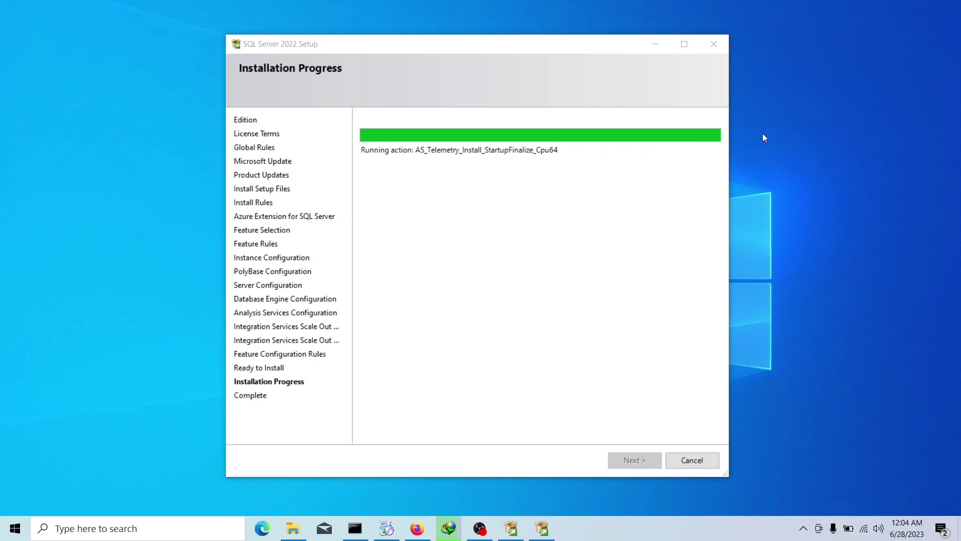
pyautogui.rightClick(759, 83)
pyautogui.click(784, 122)
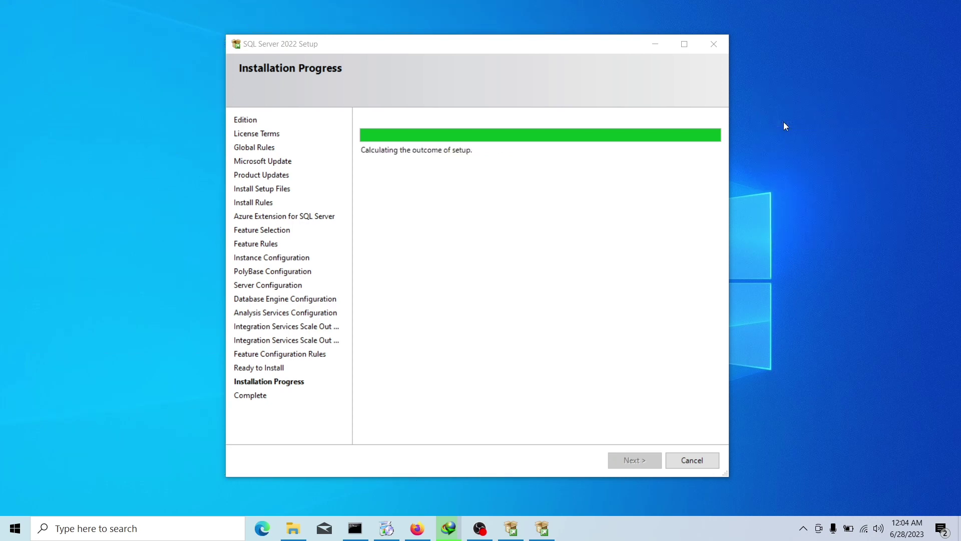
pyautogui.rightClick(784, 122)
pyautogui.click(807, 163)
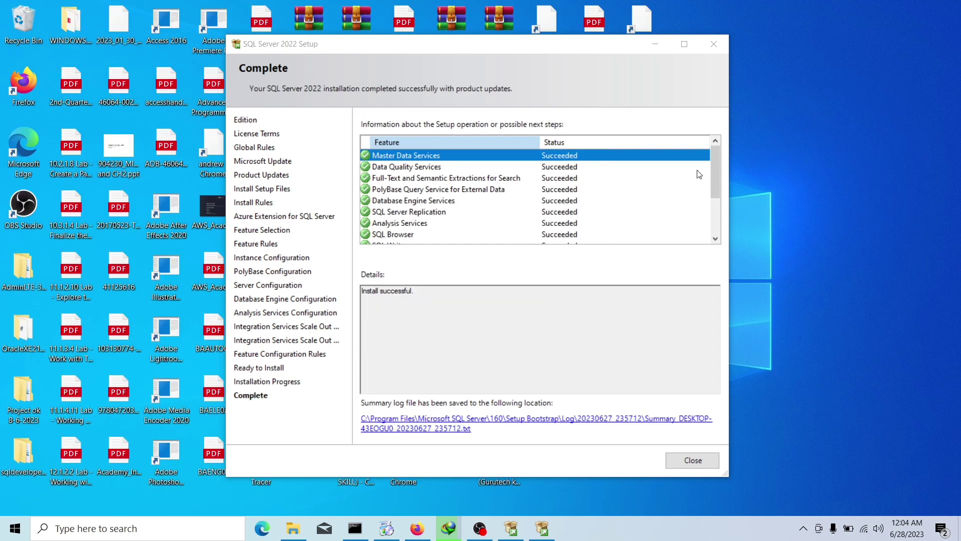
# - Check that every feature shows Succeeded on the Complete page and close Setup
pyautogui.moveTo(719, 160); pyautogui.dragTo(717, 196)
pyautogui.moveTo(527, 242); pyautogui.dragTo(405, 242)
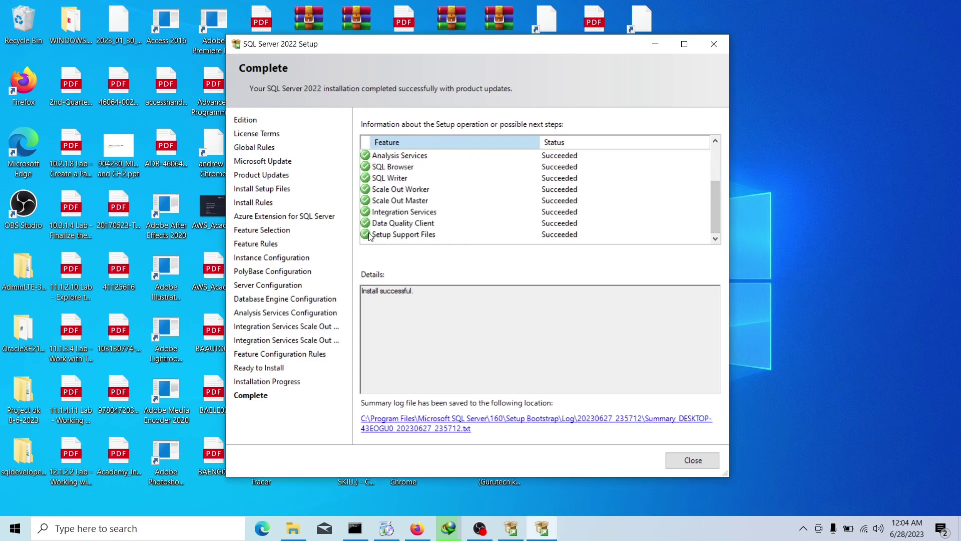
pyautogui.click(687, 460)
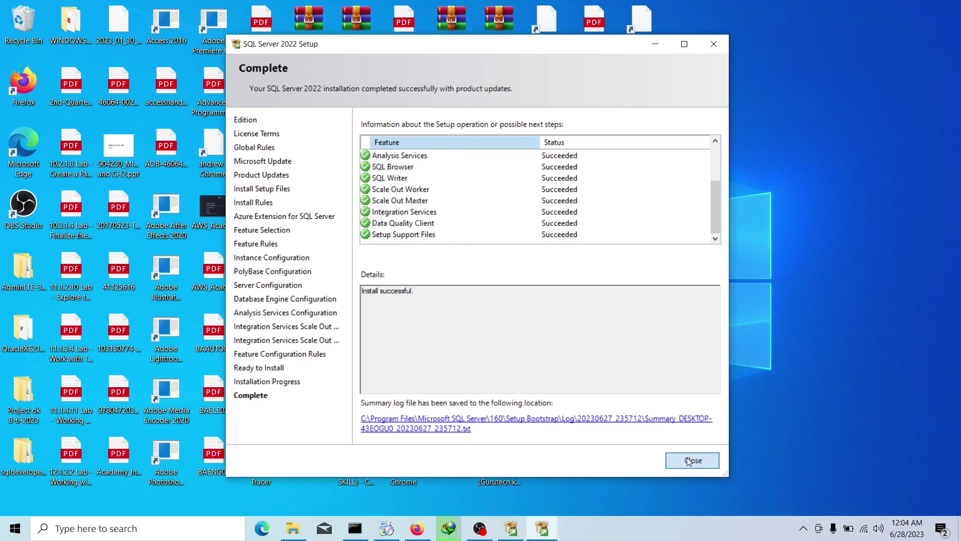